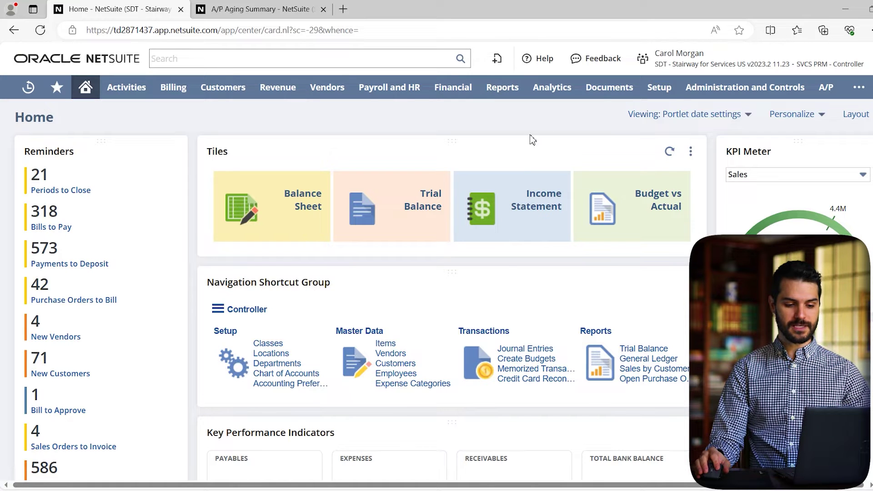
pyautogui.scroll(-5, 523, 239)
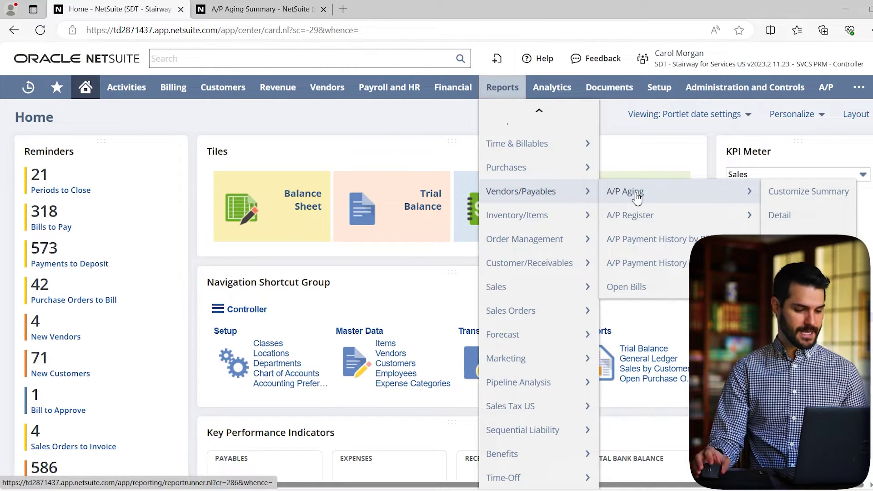
# Step: Switch to the A/P Aging Summary report's browser tab to view vendor open balances
pyautogui.click(275, 10)
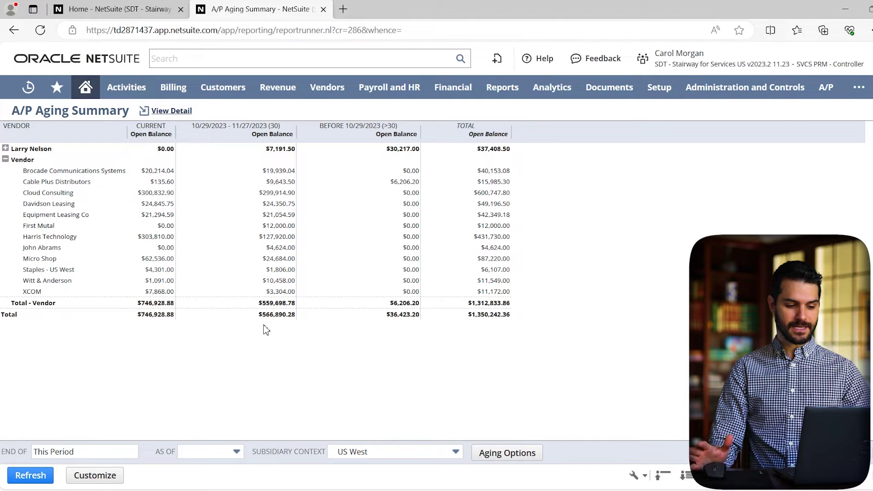
pyautogui.click(510, 462)
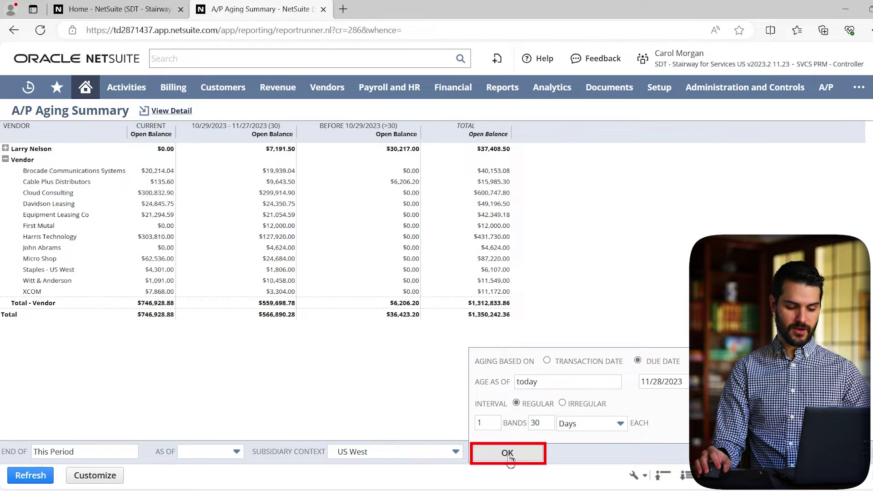
pyautogui.doubleClick(482, 424)
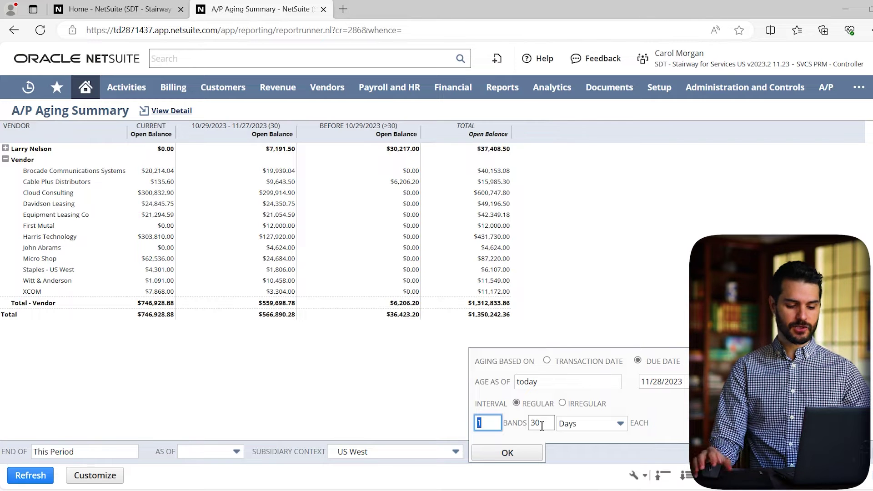
pyautogui.write('3')
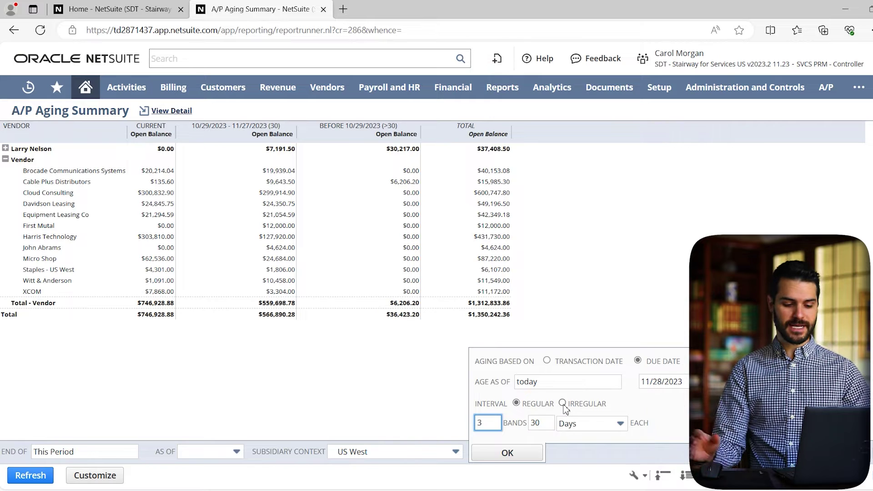
pyautogui.click(509, 454)
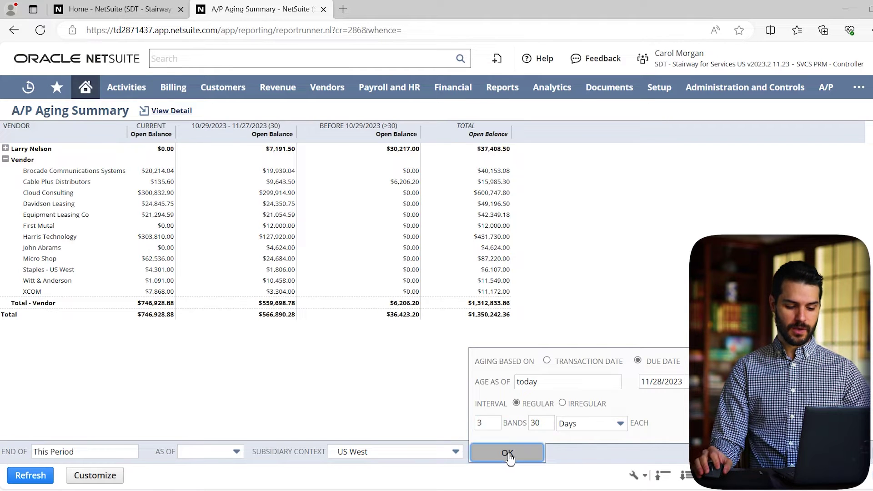
pyautogui.click(30, 475)
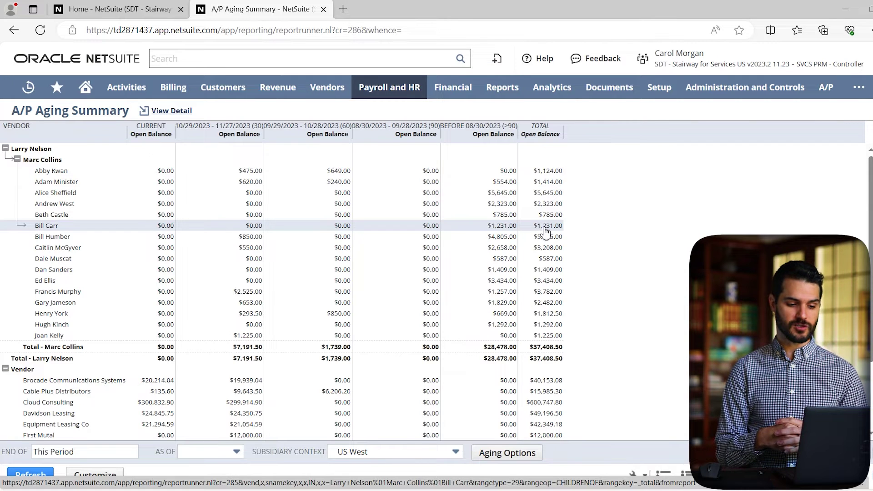
pyautogui.click(5, 149)
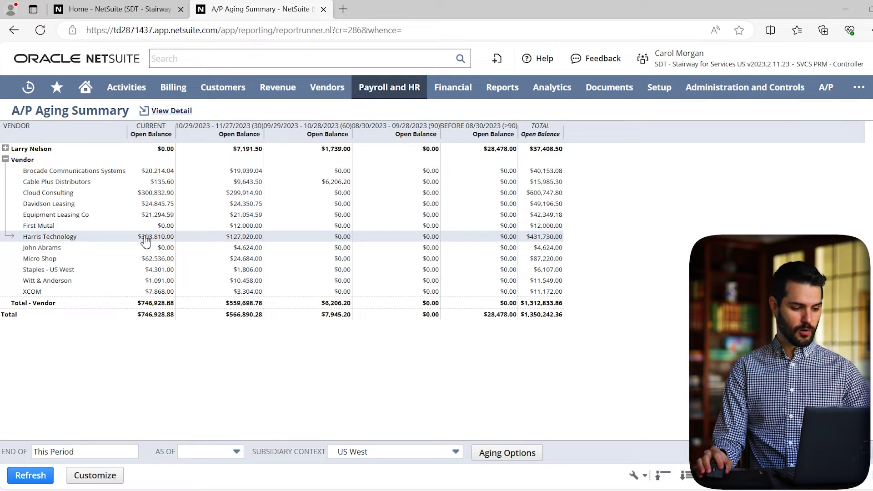
pyautogui.click(157, 262)
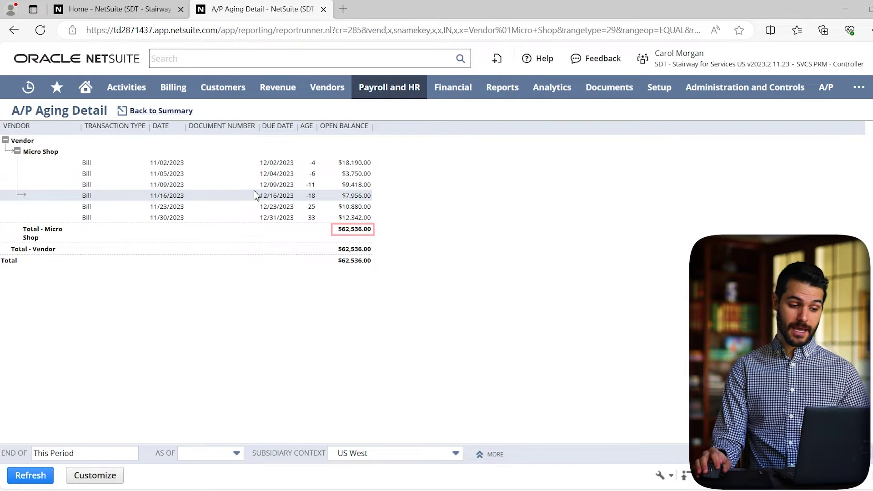
# Step: Open Micro Shop's 11/16/2023 bill for 7,956.00, then return to the Home dashboard
pyautogui.click(88, 197)
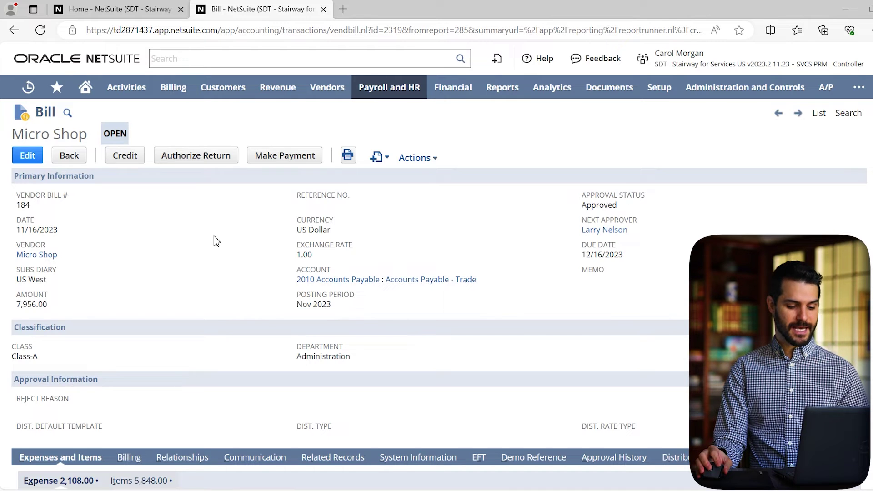
pyautogui.scroll(-3, 214, 241)
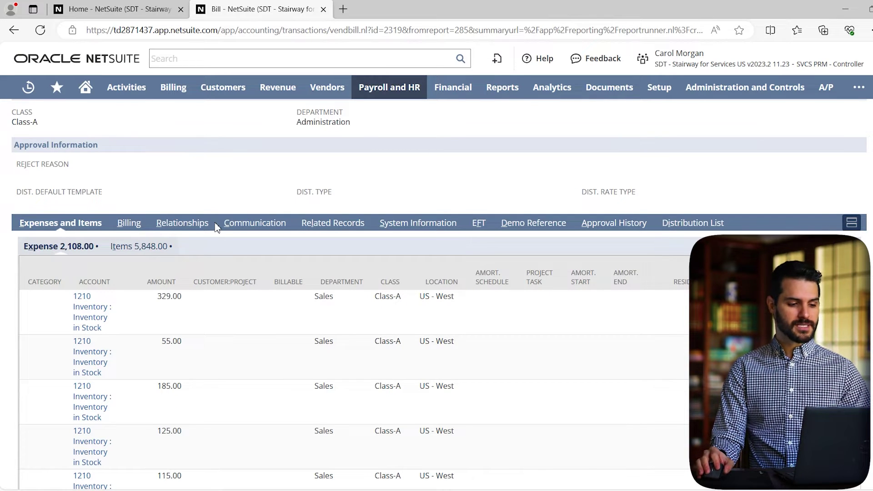
pyautogui.click(122, 9)
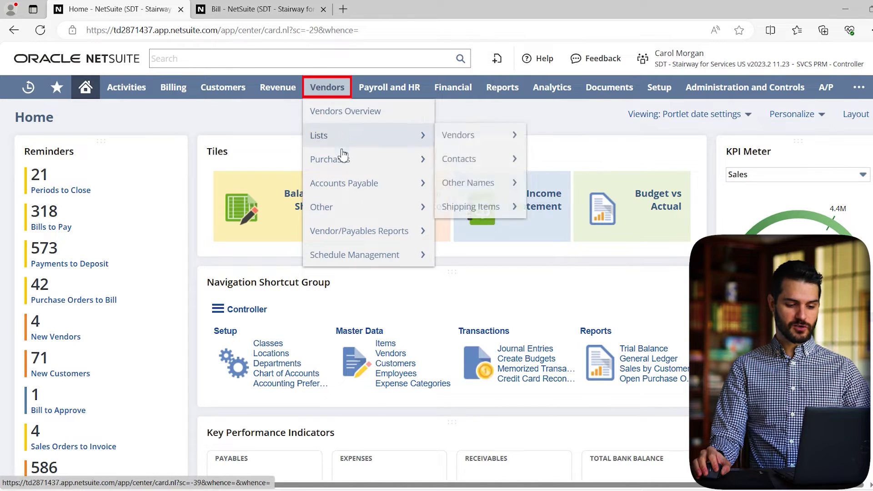
pyautogui.moveTo(330, 159)
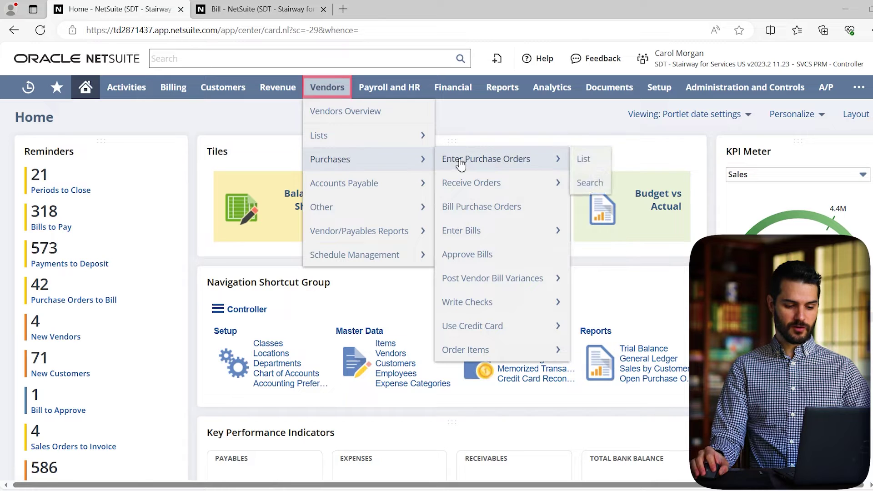
# Step: Bill Dell purchase orders 216 and 206 together, producing a 600.00 bill
pyautogui.click(518, 216)
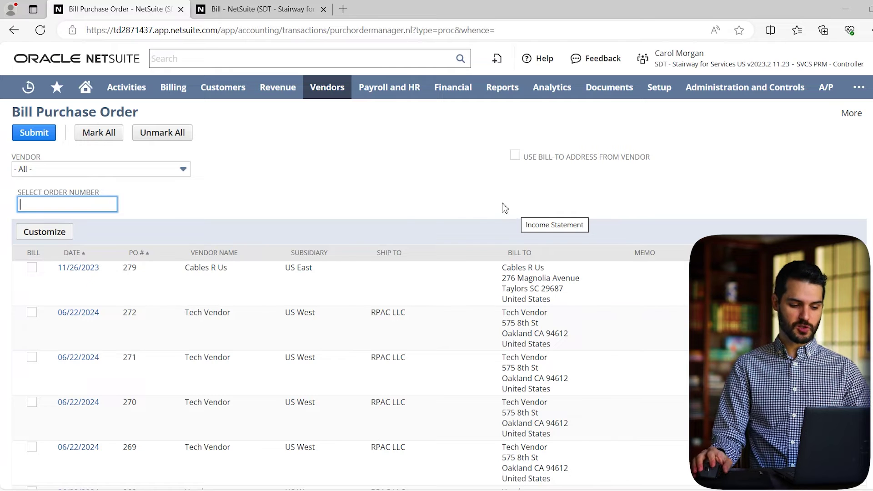
pyautogui.scroll(-2, 241, 286)
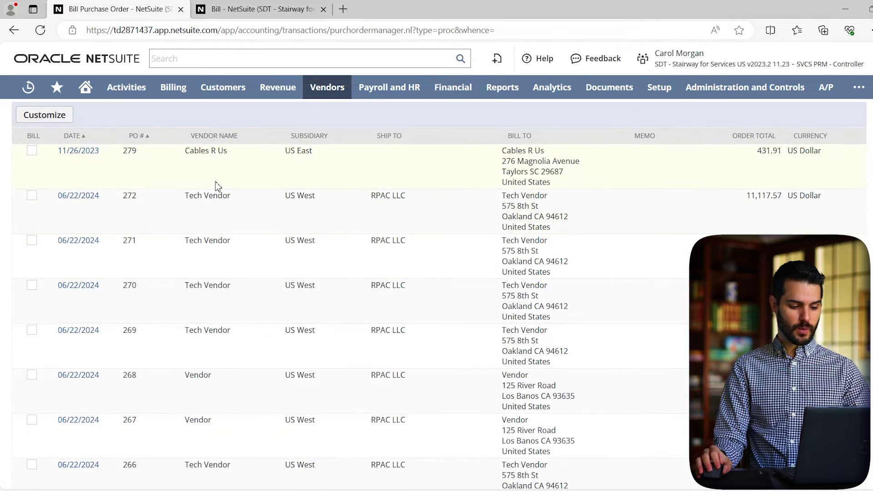
pyautogui.scroll(-4, 205, 308)
pyautogui.scroll(-2, 206, 309)
pyautogui.scroll(-5, 208, 309)
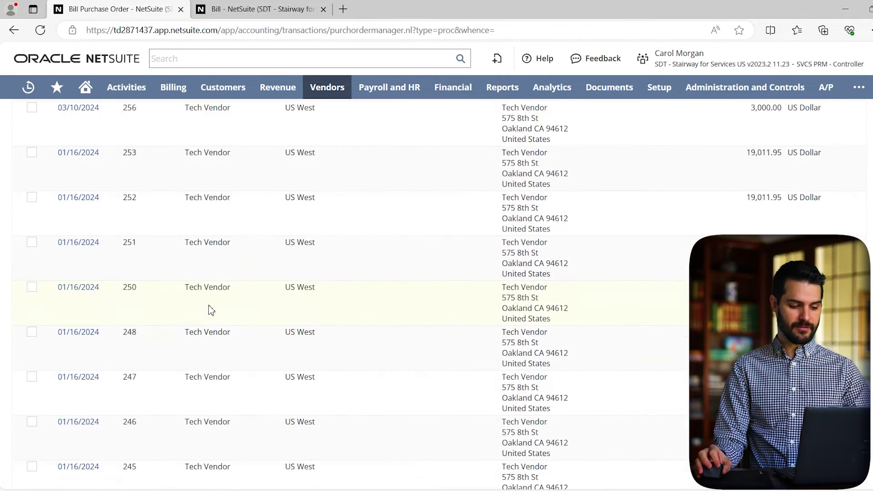
pyautogui.scroll(-2, 210, 309)
pyautogui.scroll(-2, 210, 309)
pyautogui.scroll(-5, 211, 307)
pyautogui.scroll(-1, 211, 307)
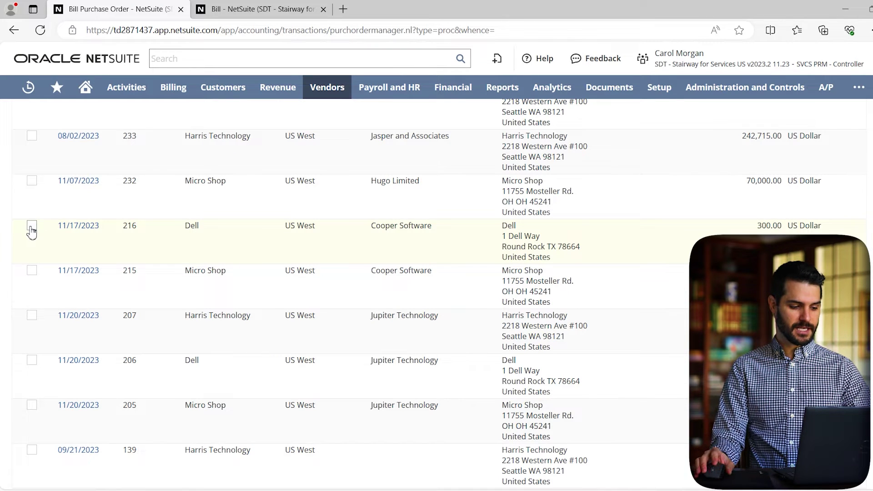
pyautogui.click(31, 361)
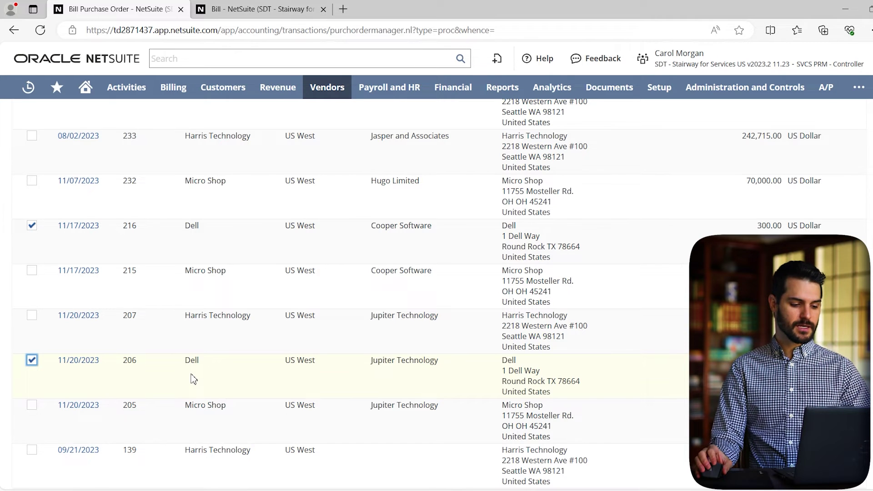
pyautogui.scroll(-1, 193, 373)
pyautogui.scroll(-2, 194, 375)
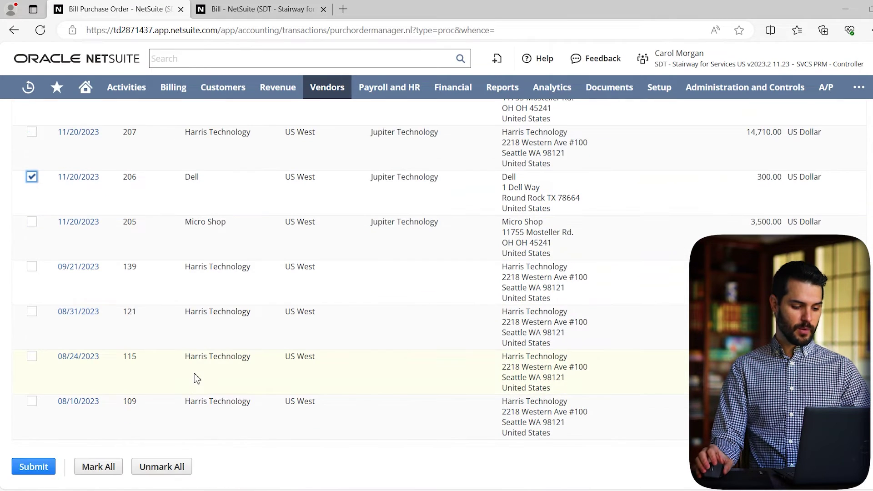
pyautogui.click(34, 467)
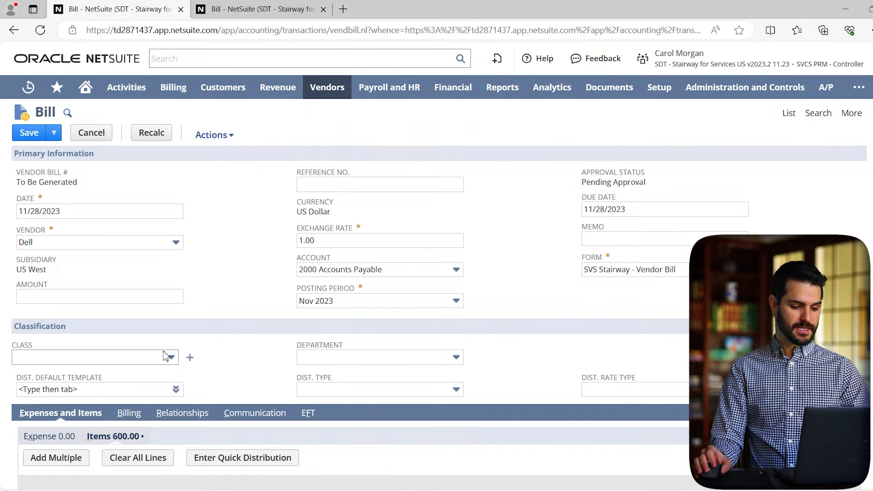
pyautogui.scroll(-2, 271, 311)
pyautogui.scroll(-2, 272, 312)
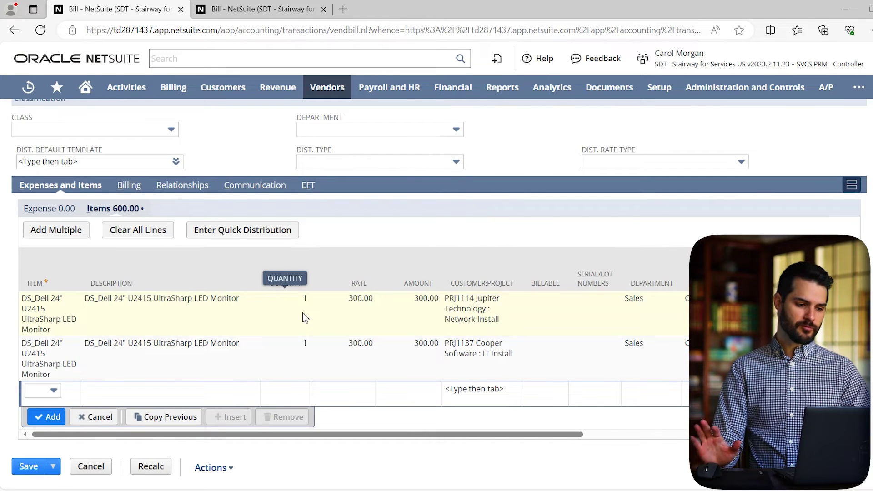
pyautogui.scroll(3, 256, 258)
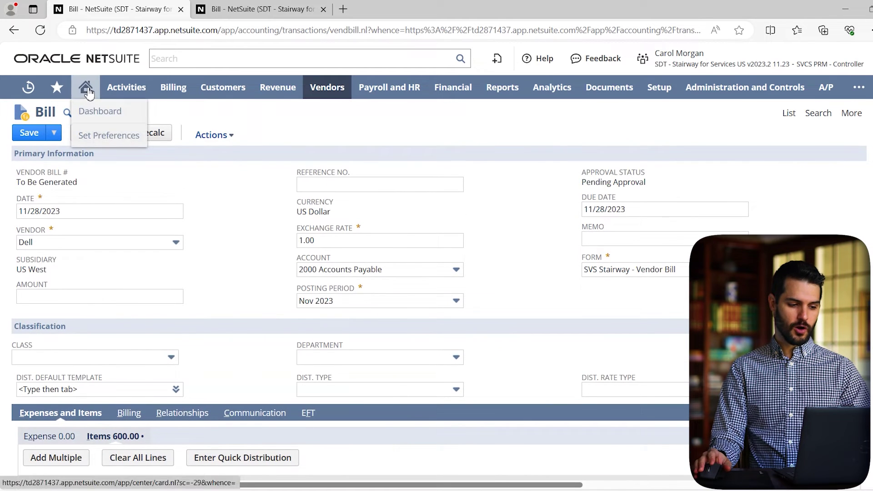
pyautogui.click(86, 88)
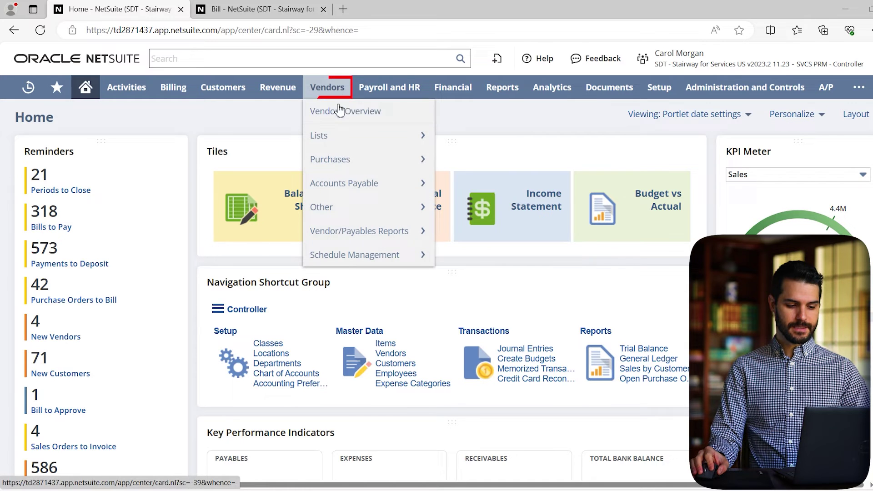
pyautogui.moveTo(344, 183)
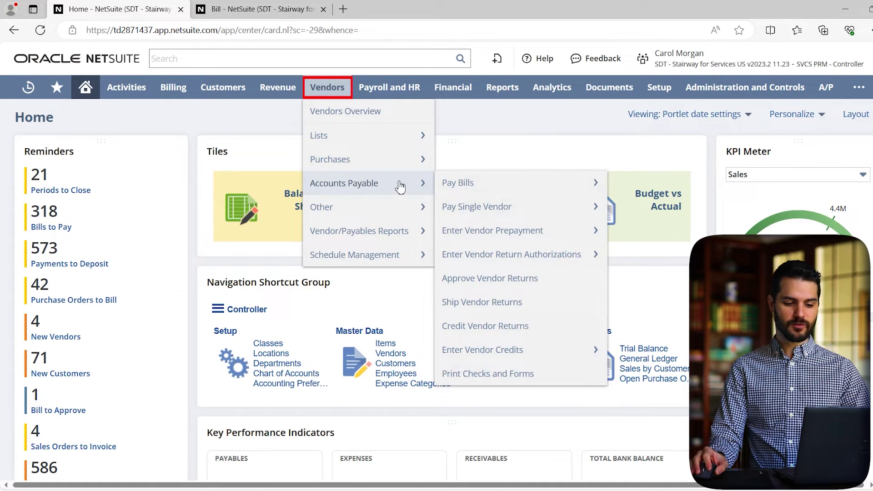
pyautogui.moveTo(458, 183)
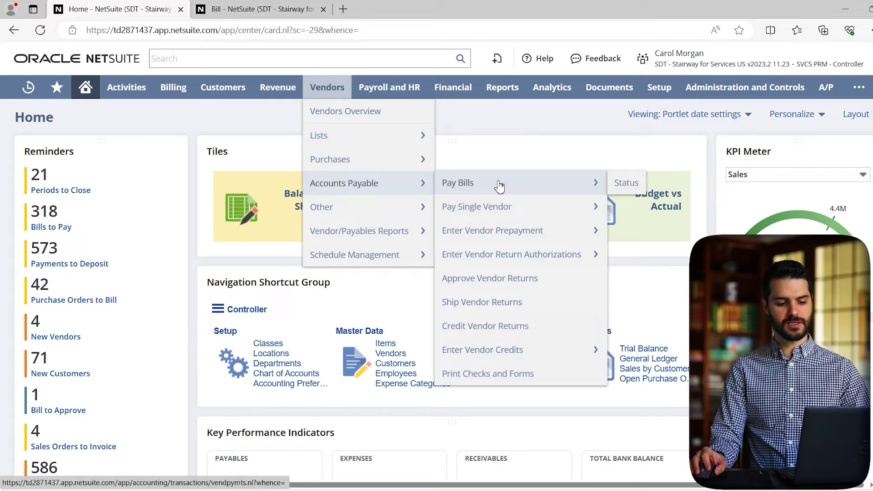
# Step: Start a new bill payment from Pay Bills, leaving the unsaved Dell bill
pyautogui.click(500, 186)
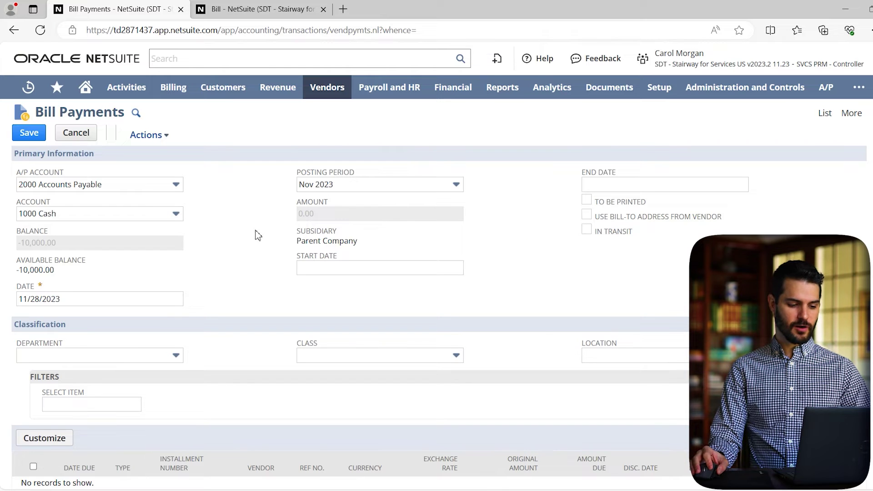
pyautogui.moveTo(96, 213)
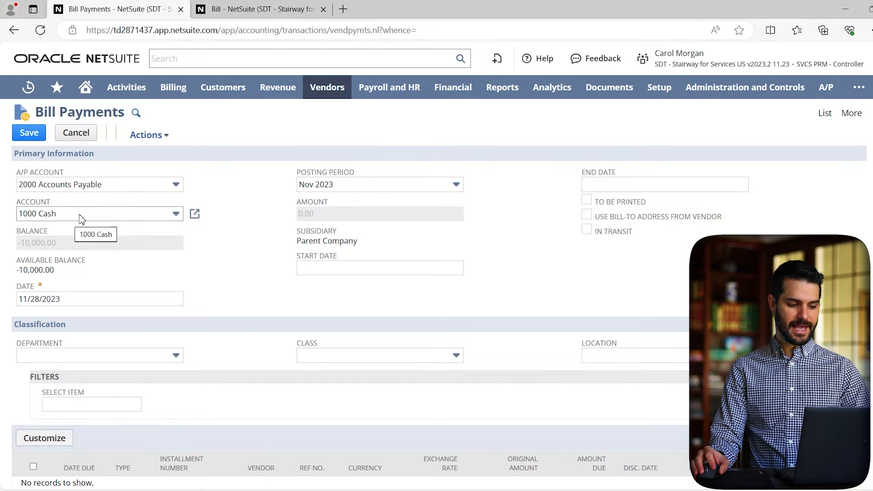
# Step: Choose 1010 Cash : Checking - US West as the paying account
pyautogui.click(77, 218)
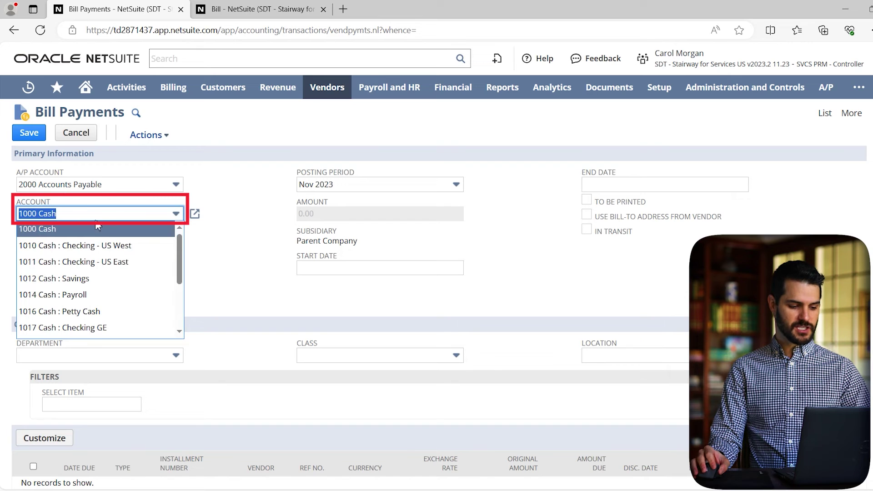
pyautogui.click(111, 250)
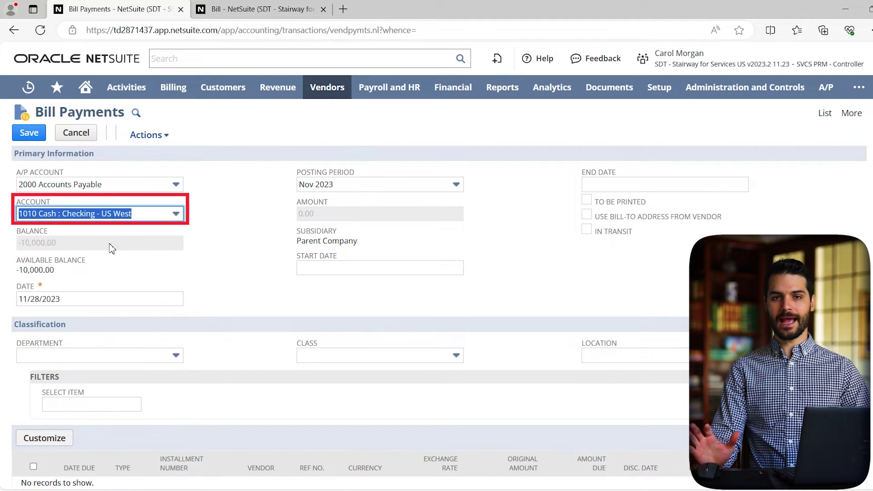
pyautogui.click(218, 216)
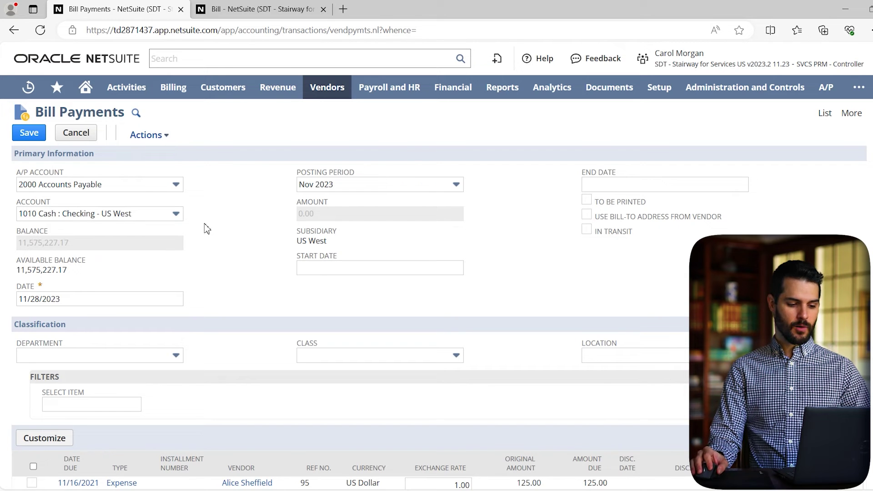
pyautogui.scroll(-1, 248, 274)
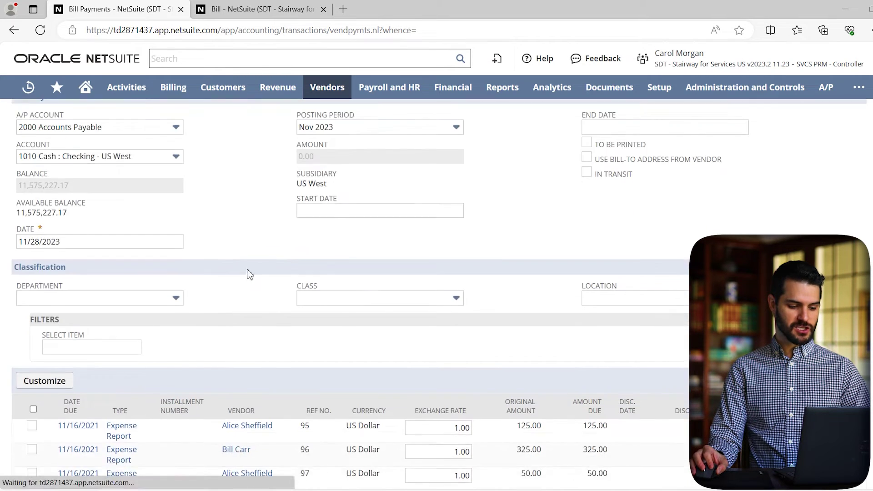
pyautogui.scroll(-3, 249, 275)
pyautogui.scroll(-1, 253, 275)
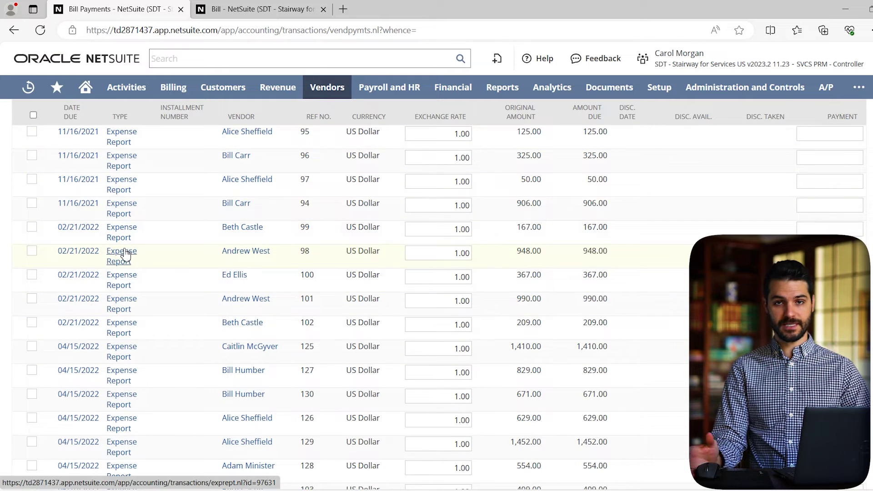
pyautogui.scroll(-2, 120, 260)
pyautogui.scroll(-3, 121, 260)
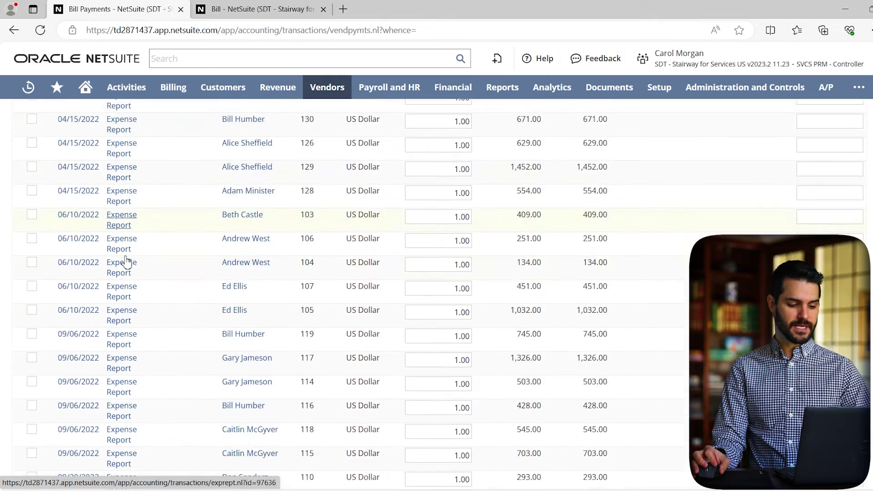
pyautogui.scroll(-3, 123, 261)
pyautogui.scroll(-2, 125, 262)
pyautogui.scroll(-5, 125, 264)
pyautogui.scroll(-1, 126, 263)
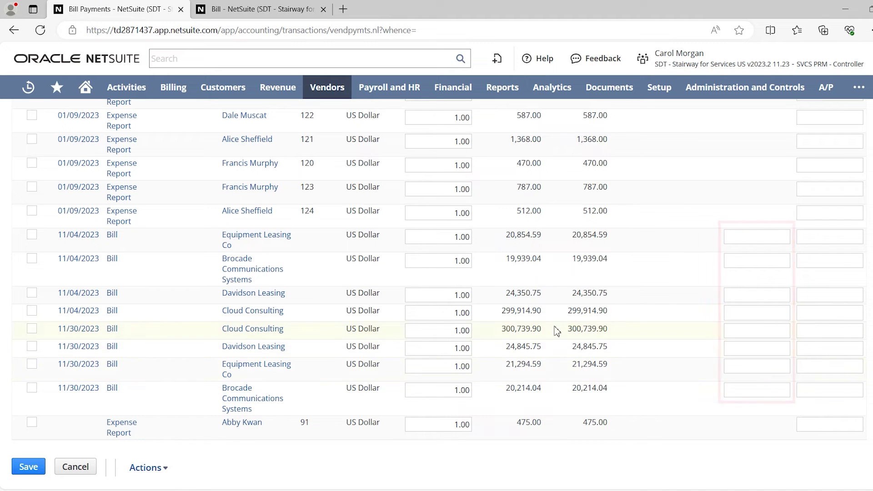
# Step: Mark the 11/04/2023 and 11/30/2023 Cloud Consulting bills (299,914.90 and 300,739.90) for payment
pyautogui.click(32, 311)
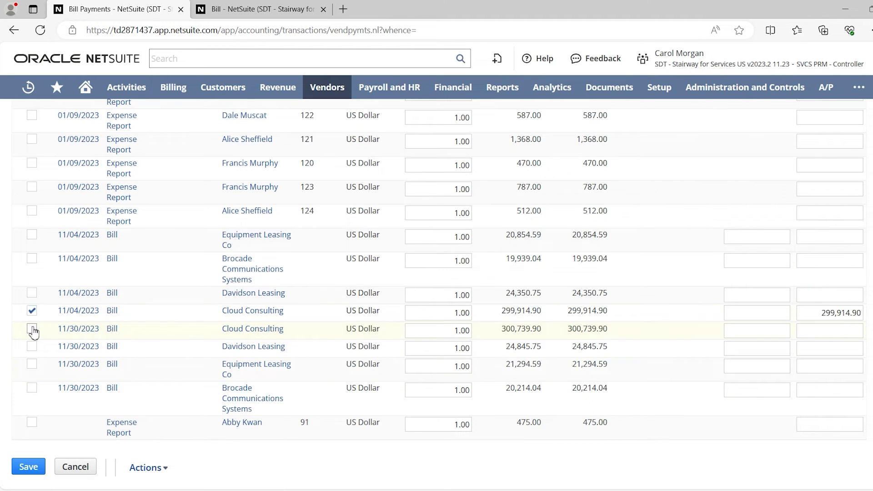
pyautogui.click(32, 330)
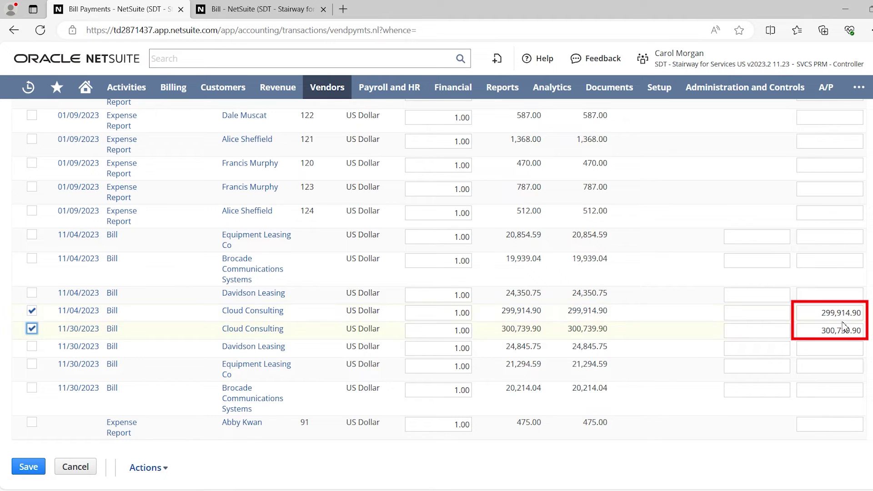
# Step: Take a 5,000.00 discount on the 11/04 Cloud Consulting bill, lowering its payment to 294,914.90
pyautogui.click(766, 315)
pyautogui.write('5,000')
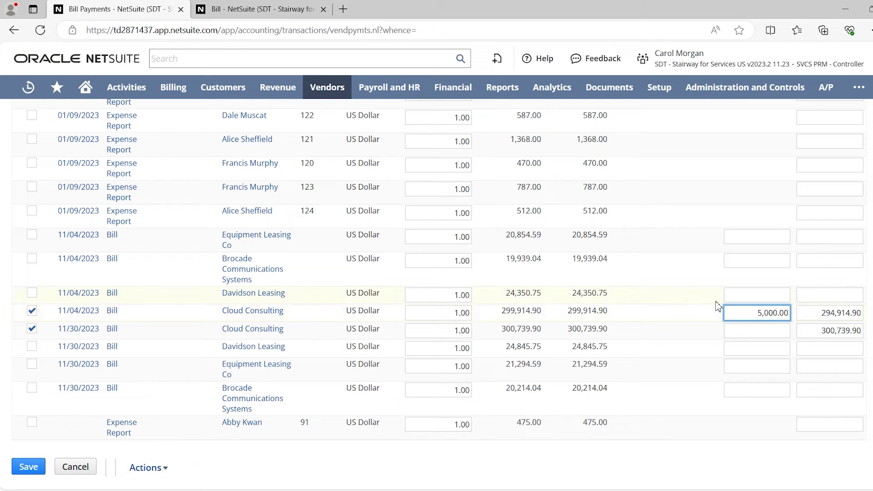
pyautogui.click(698, 298)
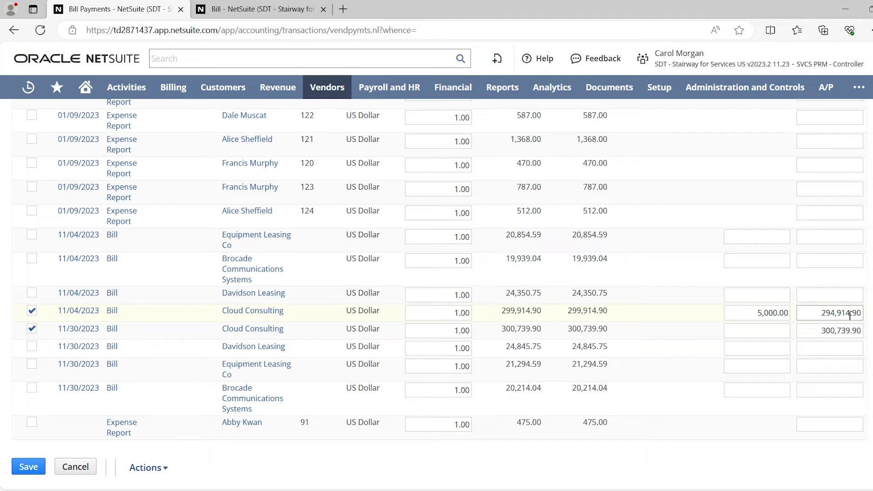
pyautogui.moveTo(754, 313); pyautogui.dragTo(784, 312)
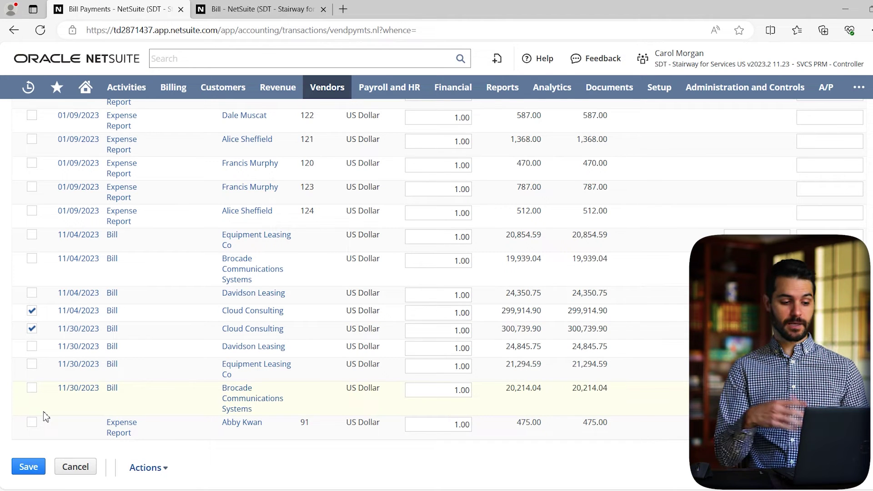
# Step: Open the 11/04/2023 Cloud Consulting bill in a new tab and start a payment from it
pyautogui.middleClick(77, 316)
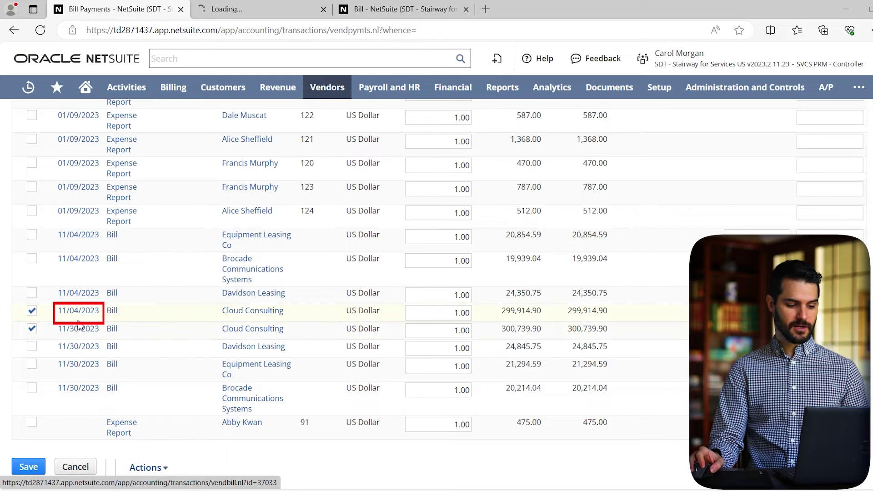
pyautogui.click(260, 9)
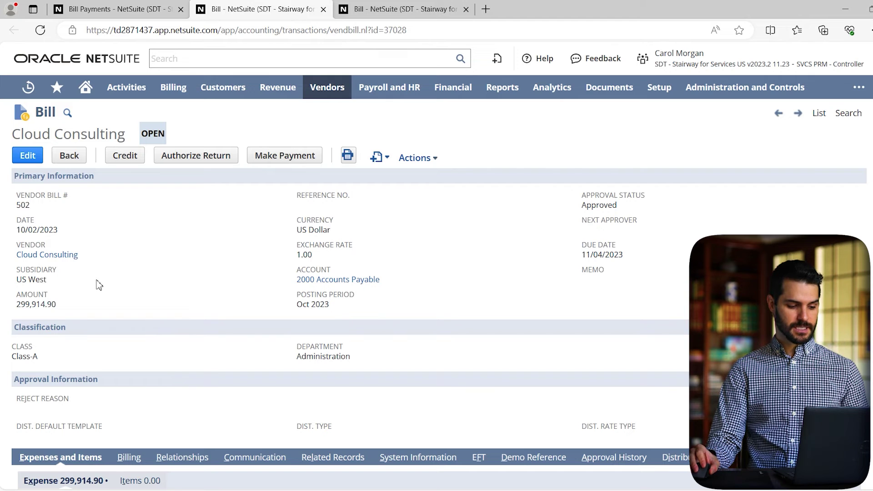
pyautogui.scroll(-5, 120, 294)
pyautogui.scroll(-2, 134, 291)
pyautogui.scroll(-3, 146, 287)
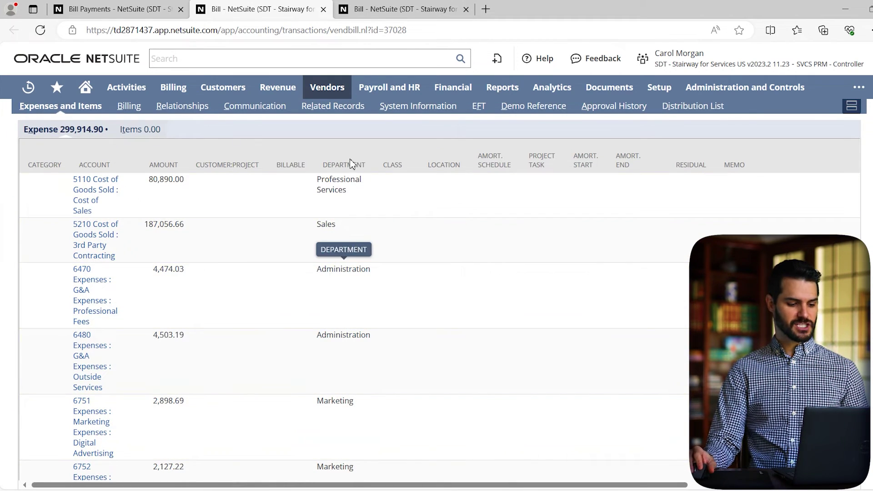
pyautogui.scroll(-2, 275, 385)
pyautogui.scroll(-3, 281, 384)
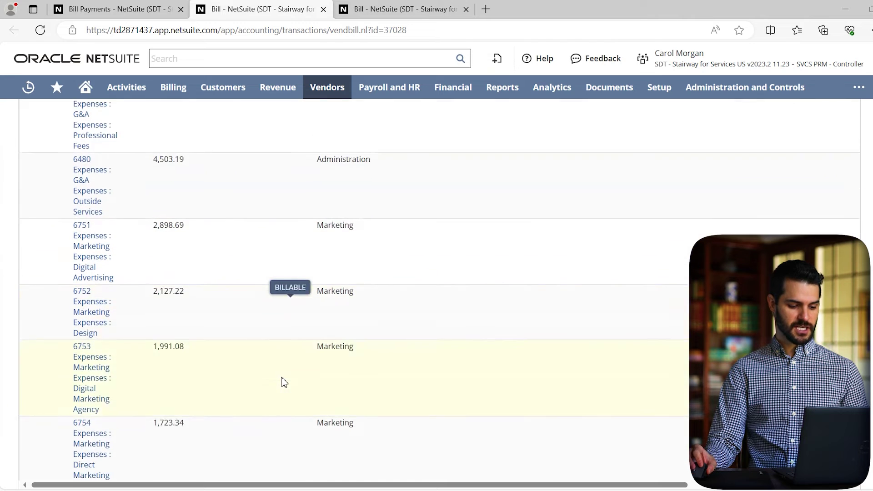
pyautogui.scroll(-3, 284, 383)
pyautogui.scroll(5, 285, 383)
pyautogui.scroll(3, 285, 383)
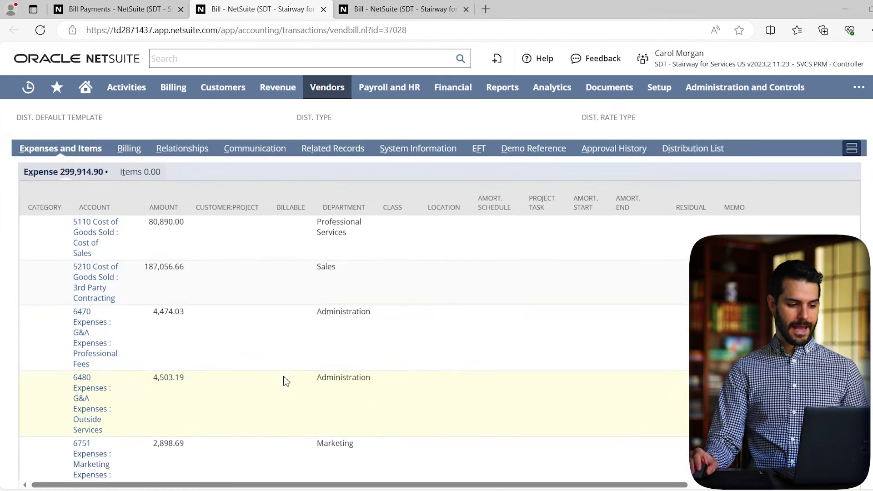
pyautogui.scroll(2, 286, 382)
pyautogui.scroll(5, 285, 383)
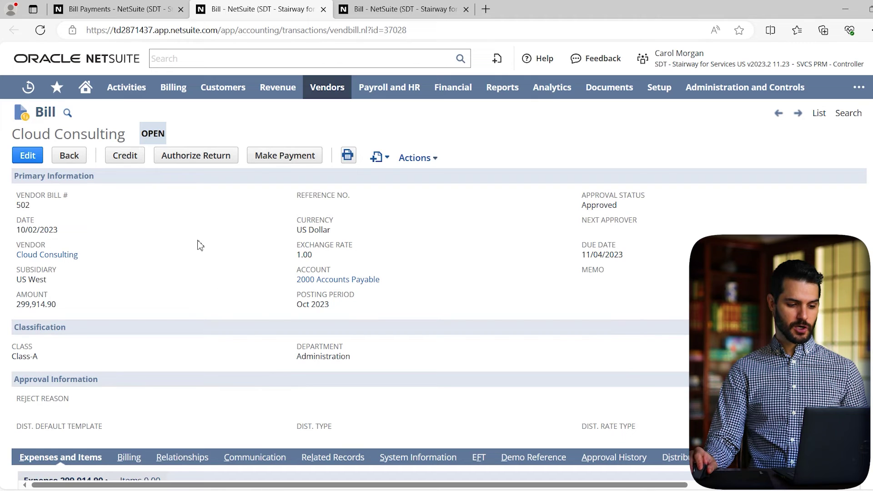
pyautogui.click(287, 160)
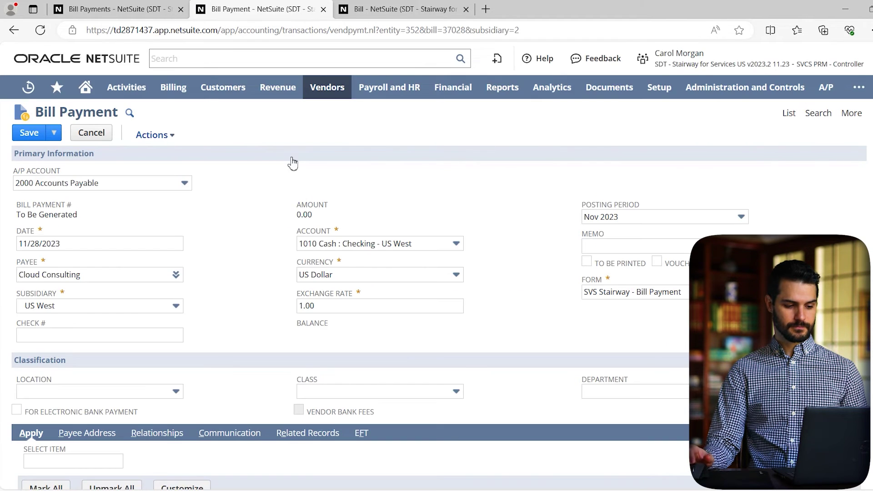
pyautogui.scroll(-2, 270, 206)
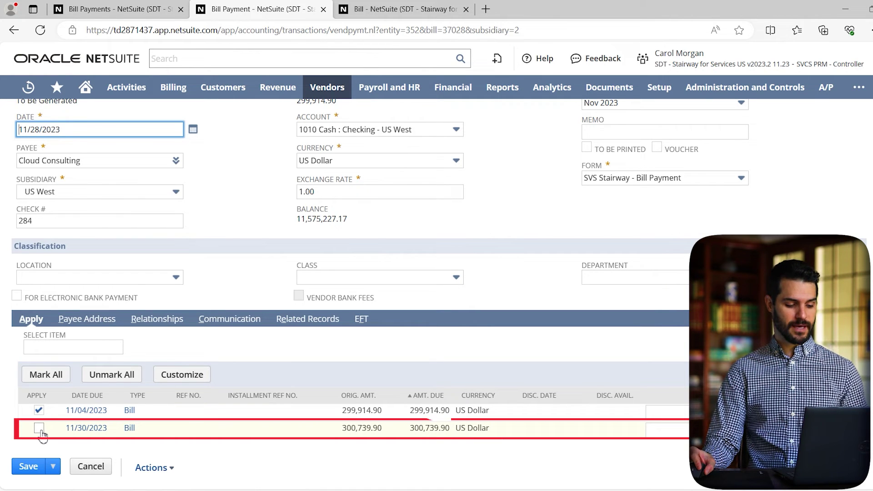
# Step: Tick and untick the 11/30 bill so only 11/04 is applied, then go back to Bill Payments
pyautogui.click(38, 429)
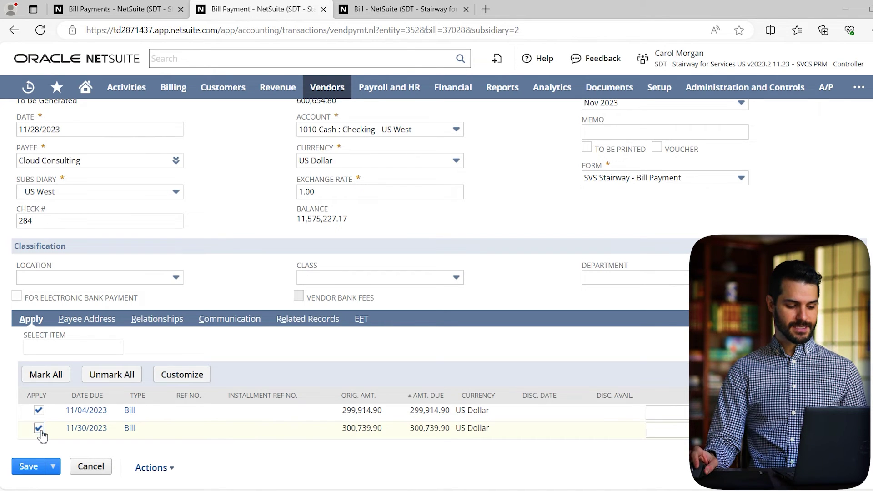
pyautogui.click(39, 428)
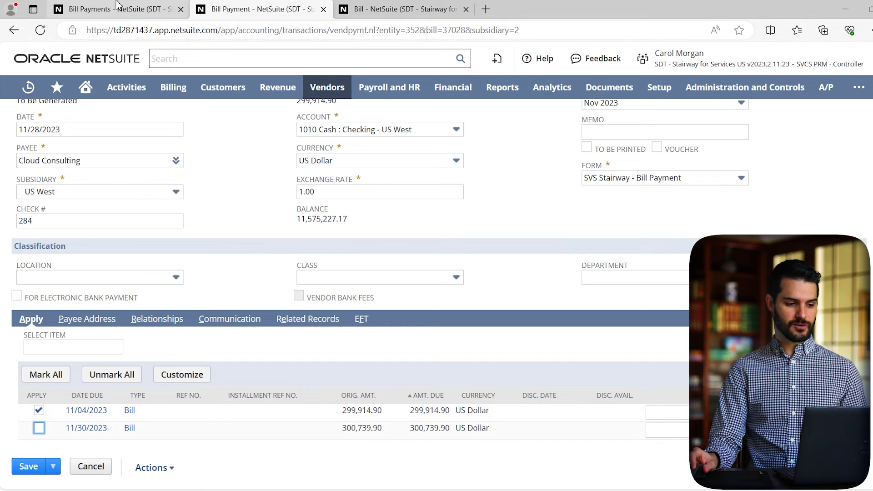
pyautogui.click(132, 12)
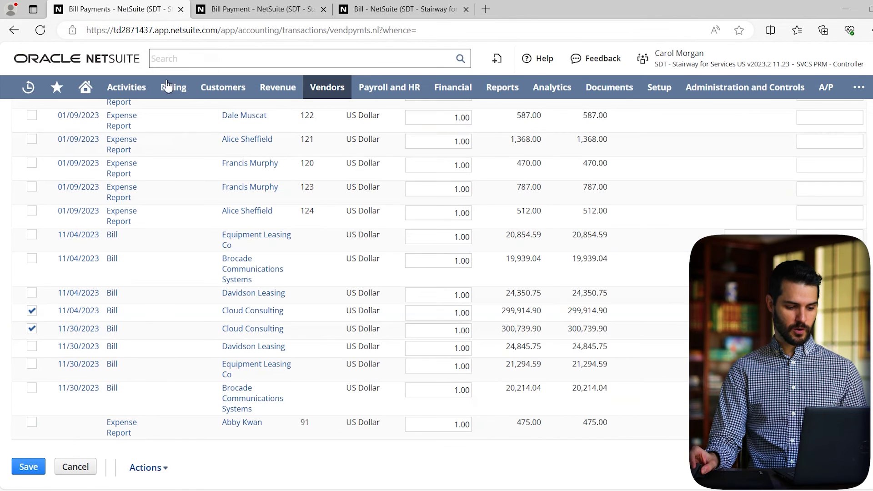
# Step: Open the Cloud Consulting vendor record in a new tab and show its financial transactions list
pyautogui.middleClick(255, 316)
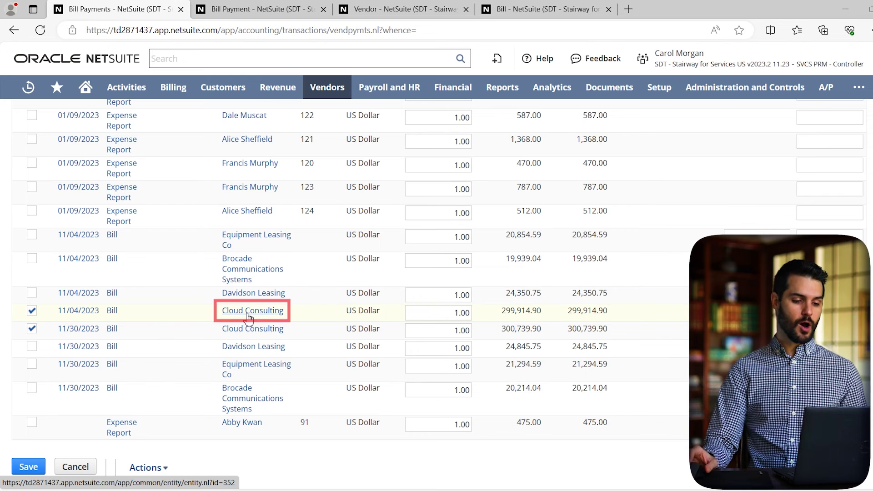
pyautogui.click(395, 9)
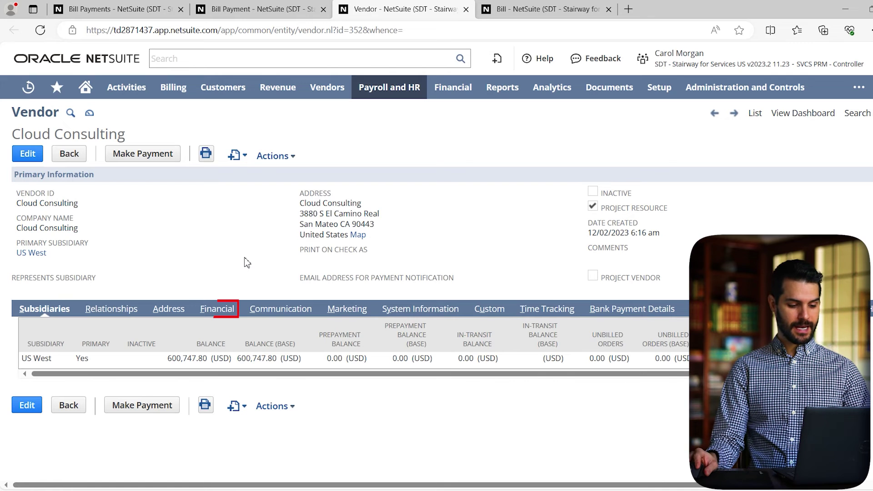
pyautogui.click(216, 310)
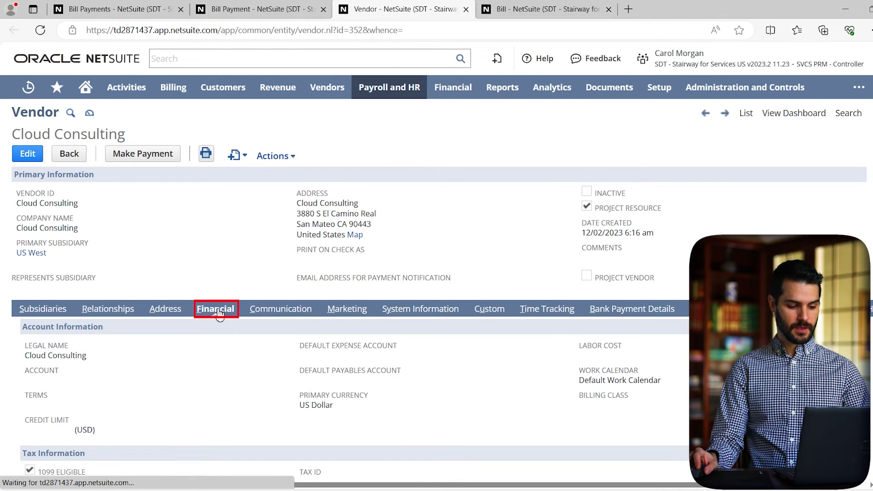
pyautogui.scroll(-1, 202, 329)
pyautogui.scroll(-4, 203, 330)
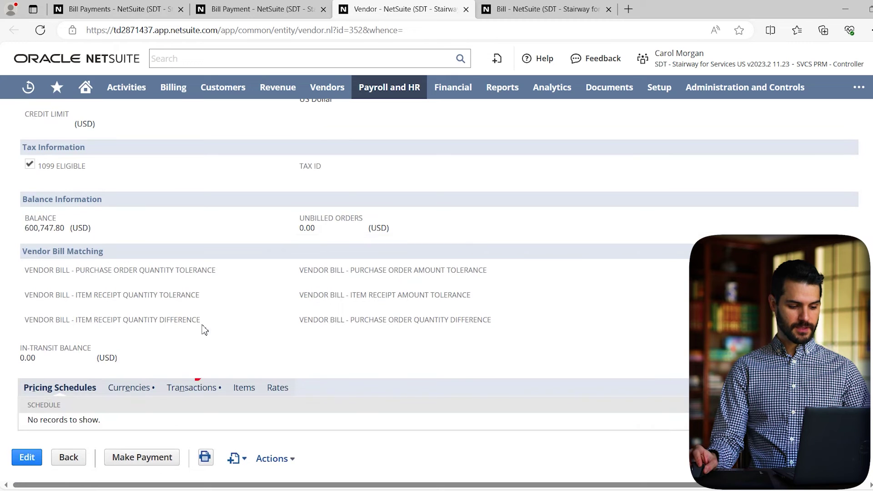
pyautogui.click(189, 393)
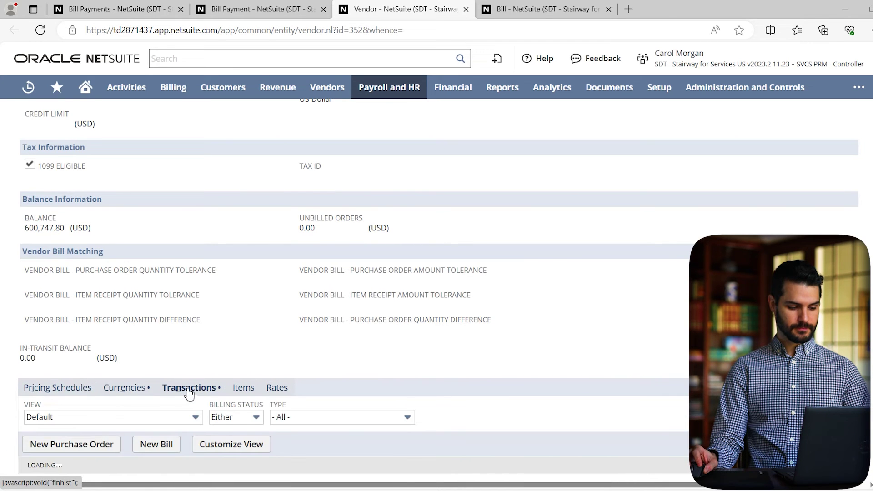
pyautogui.scroll(-1, 193, 387)
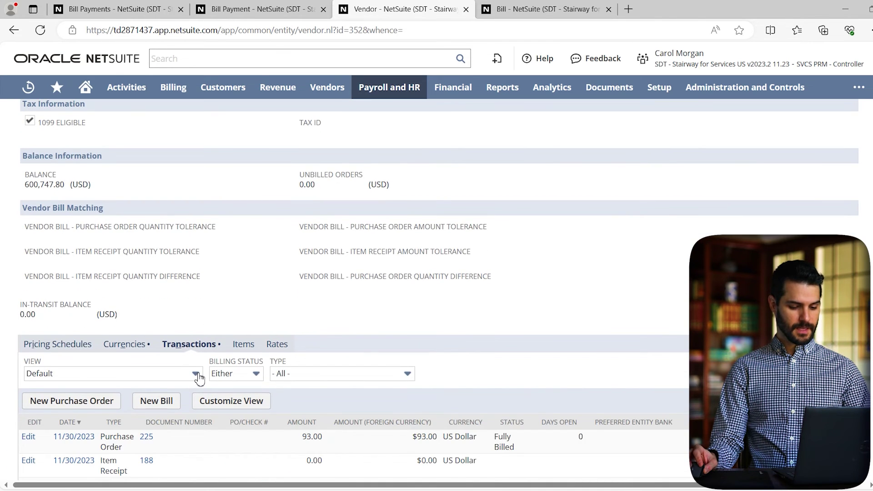
pyautogui.scroll(-2, 198, 379)
pyautogui.scroll(-4, 156, 357)
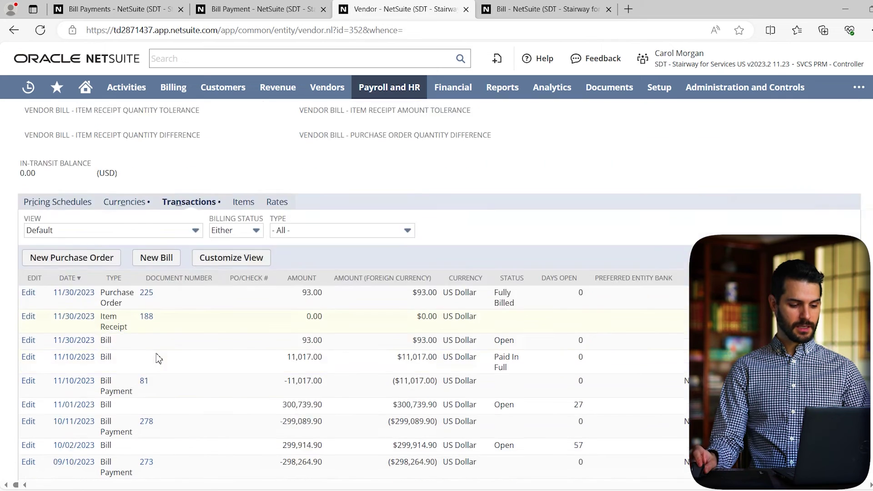
pyautogui.scroll(2, 177, 359)
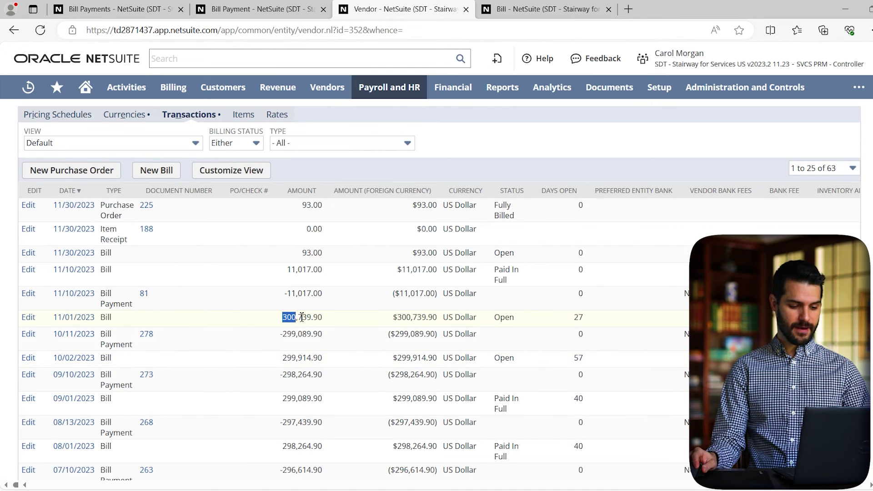
# Step: Highlight the vendor's two open bill amounts, 300,739.90 and 299,914.90
pyautogui.moveTo(301, 317); pyautogui.dragTo(322, 318)
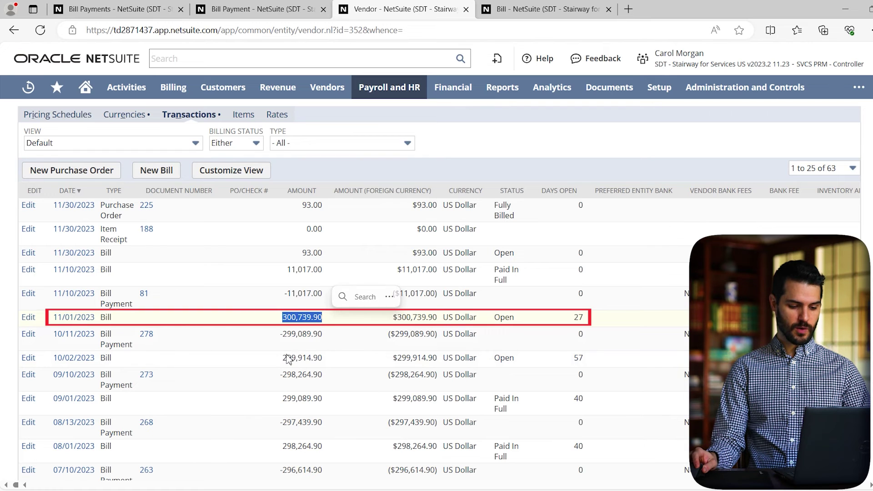
pyautogui.moveTo(284, 358); pyautogui.dragTo(322, 358)
pyautogui.click(327, 363)
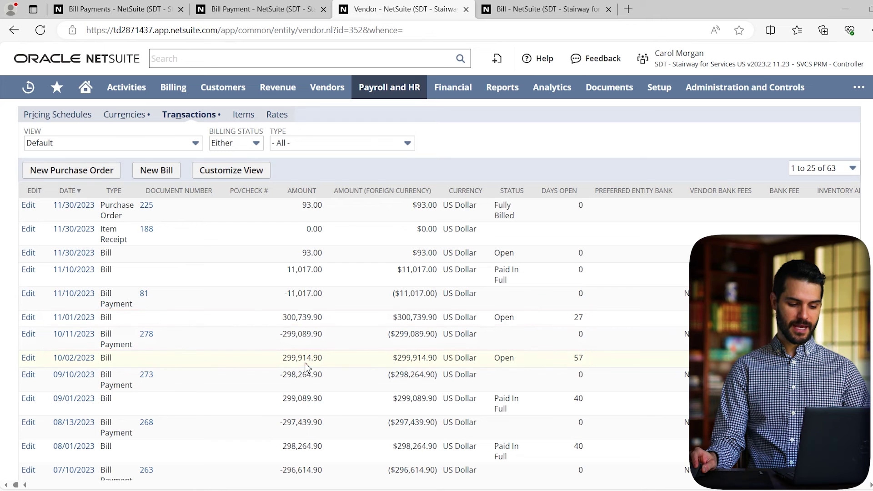
pyautogui.scroll(5, 277, 361)
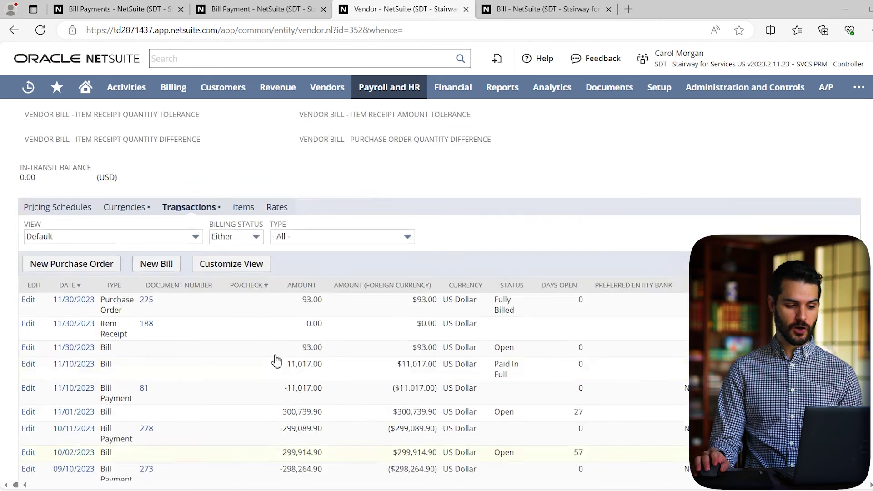
pyautogui.scroll(5, 270, 360)
pyautogui.scroll(5, 270, 361)
pyautogui.scroll(2, 270, 359)
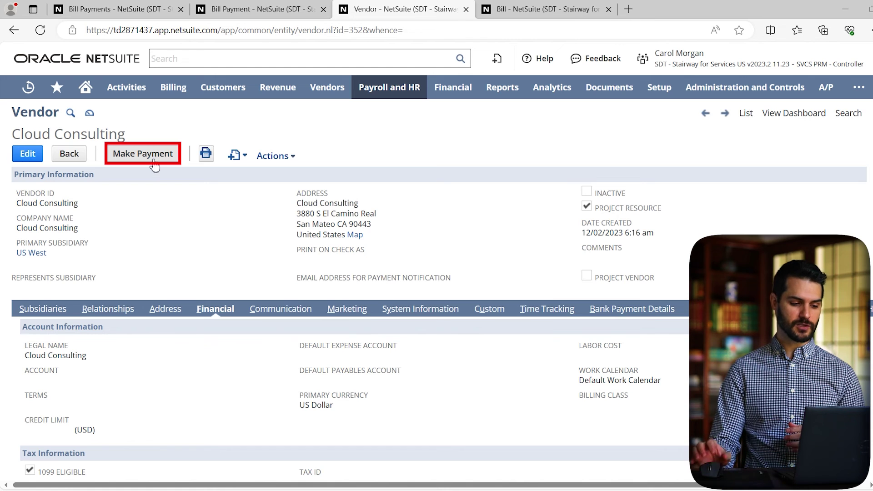
# Step: Apply the 11/30 bill on payment 284 as well and save it, totaling 600,654.80
pyautogui.click(260, 8)
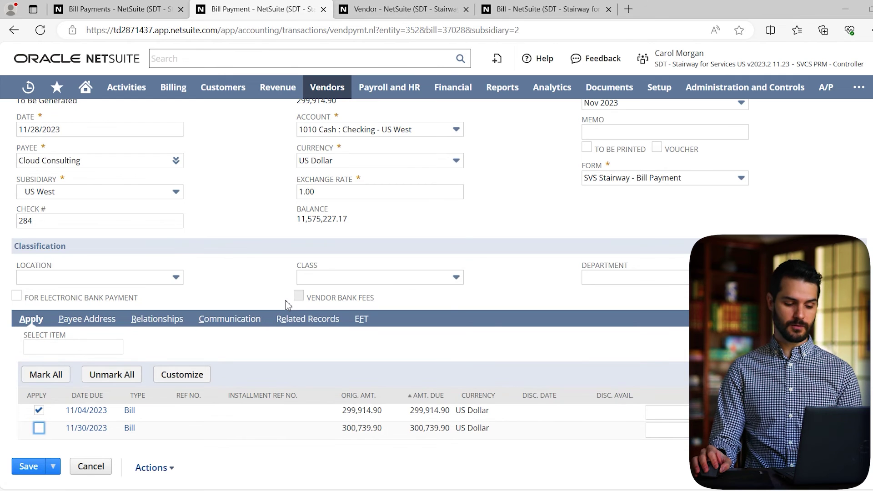
pyautogui.scroll(3, 269, 337)
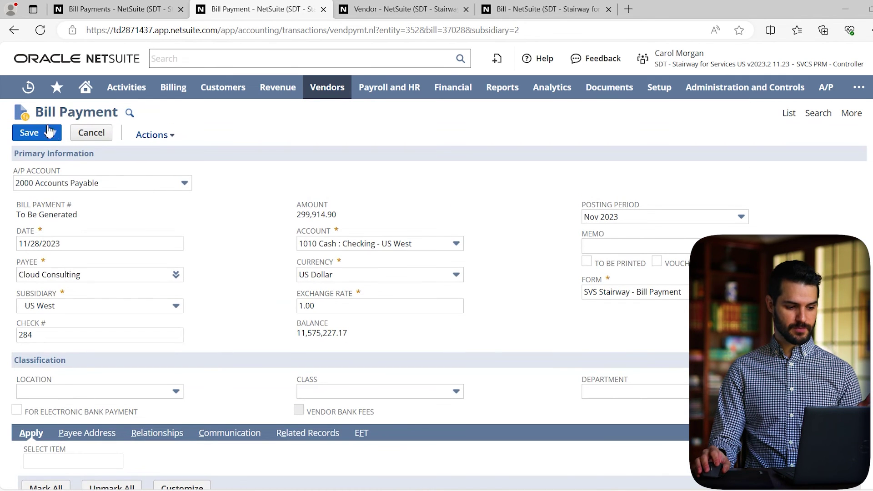
pyautogui.scroll(-3, 298, 258)
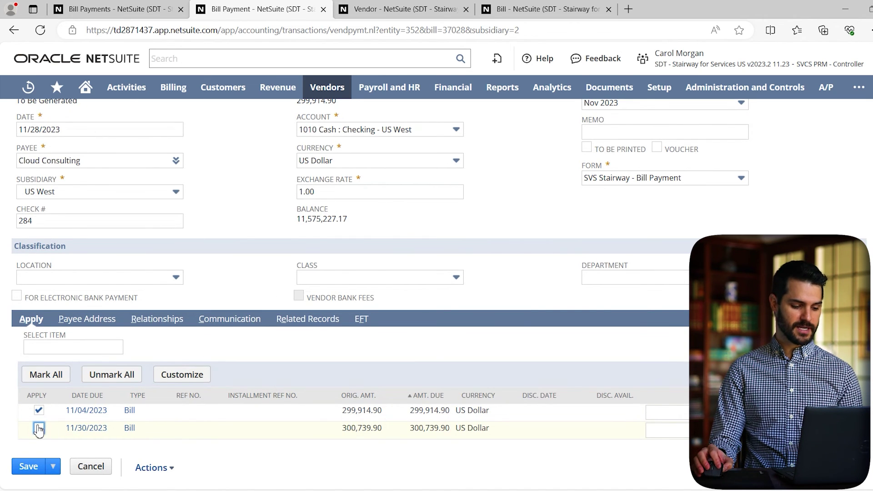
pyautogui.click(38, 429)
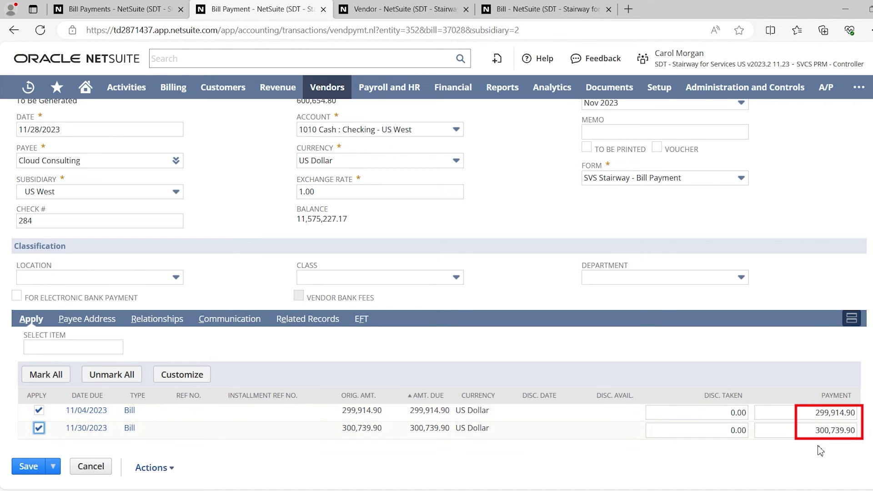
pyautogui.click(29, 466)
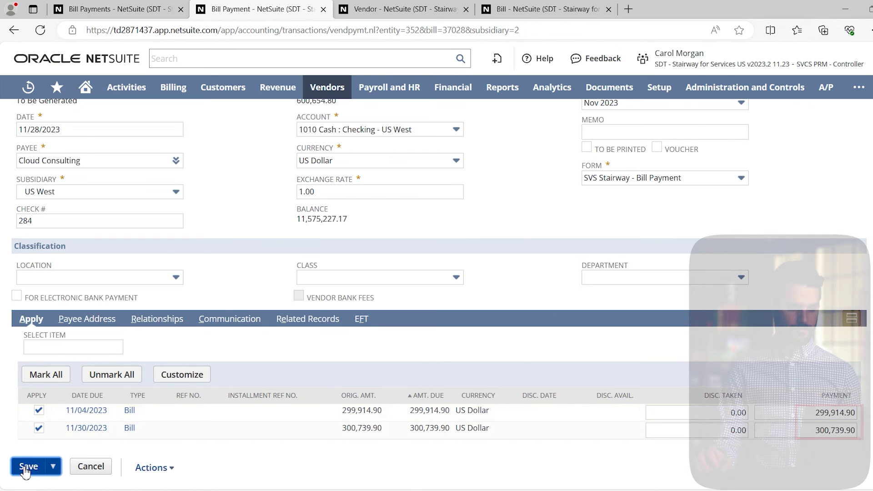